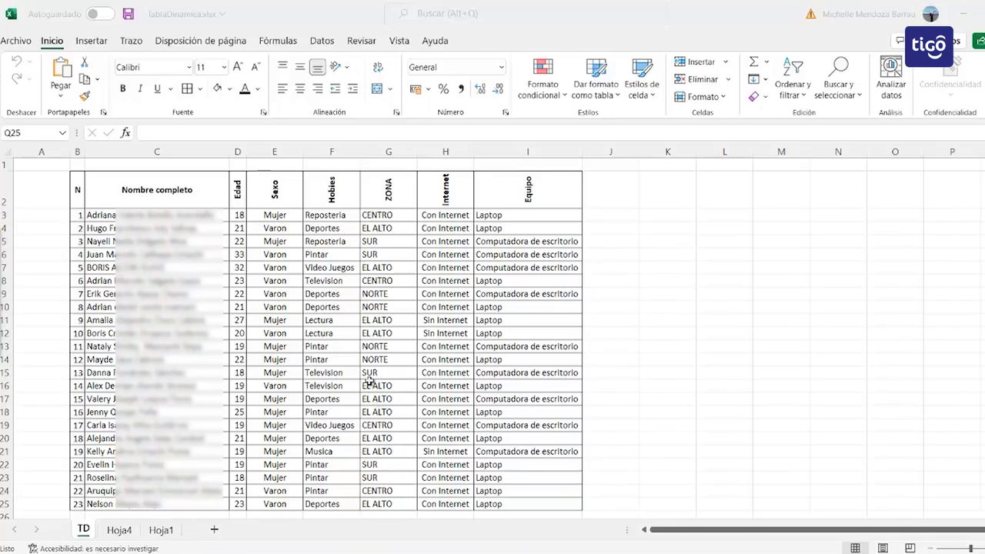
- Scroll right across the survey data and inspect the Con Internet entry and row 11 cells
scroll(369, 381, "right", 1)
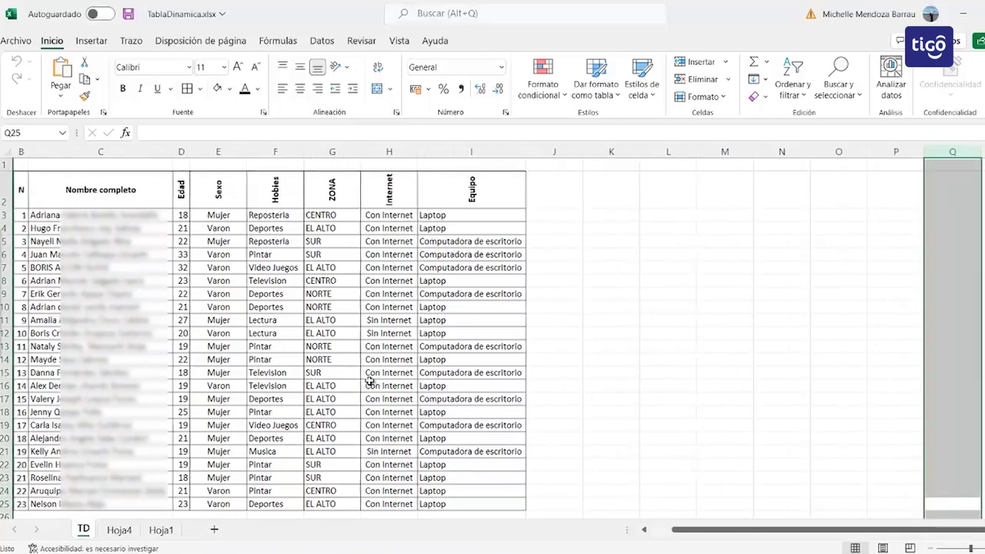
left_click(369, 379)
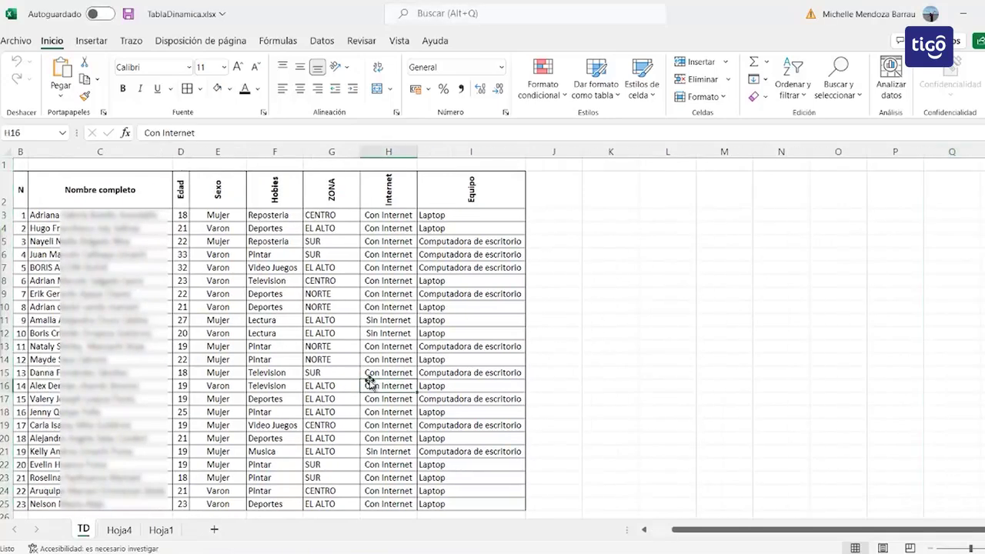
left_click(306, 321)
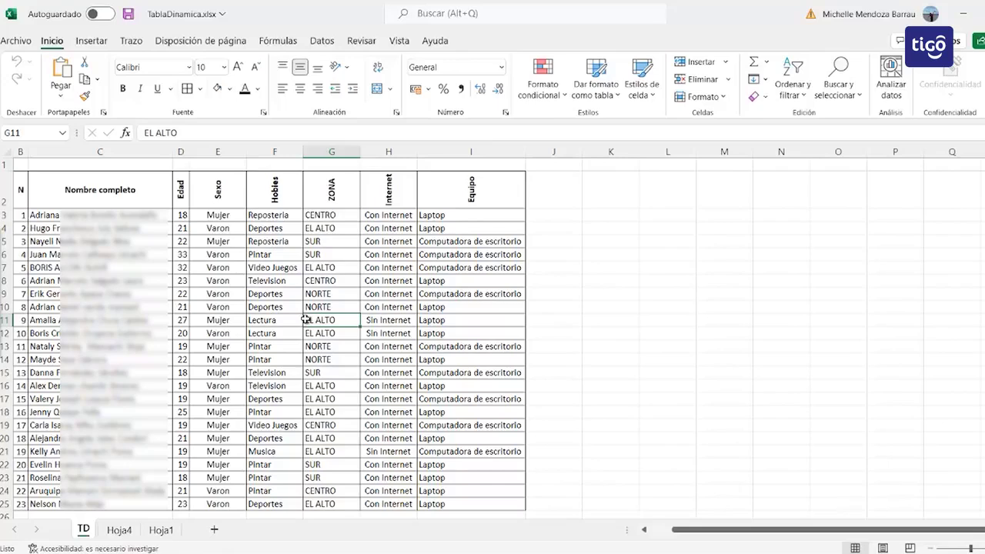
key("Left")
key("Left")
key("Left")
key("Left")
key("Left")
key("Left")
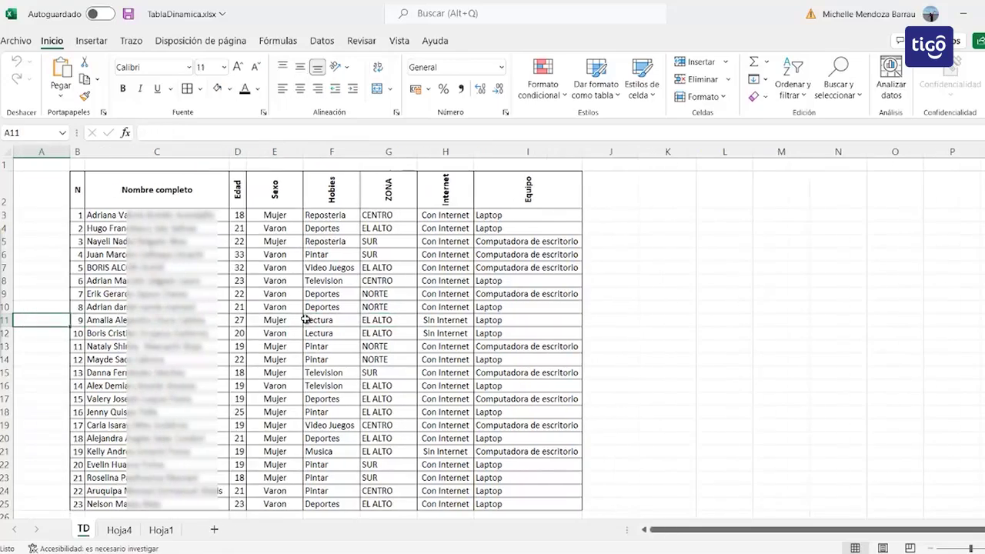
key("Right")
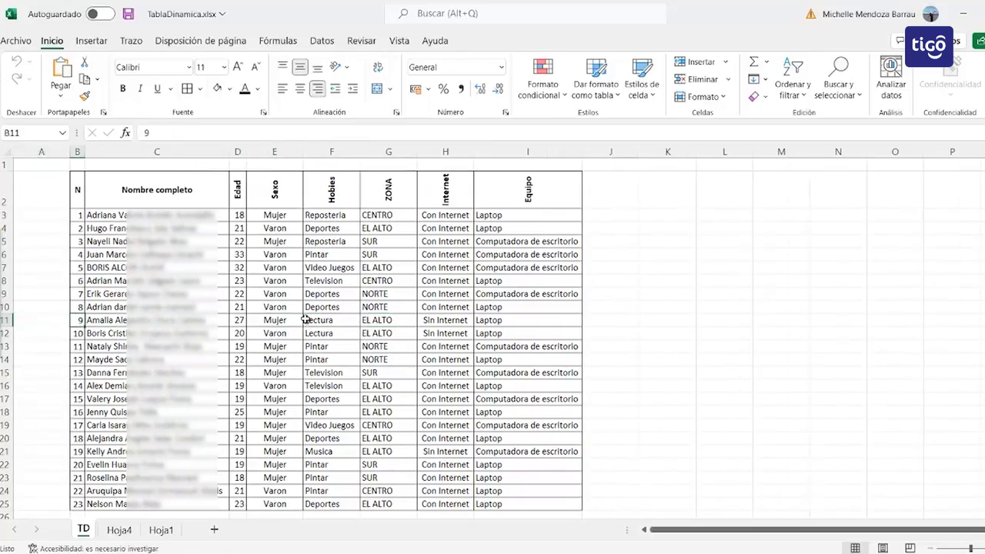
key("Right")
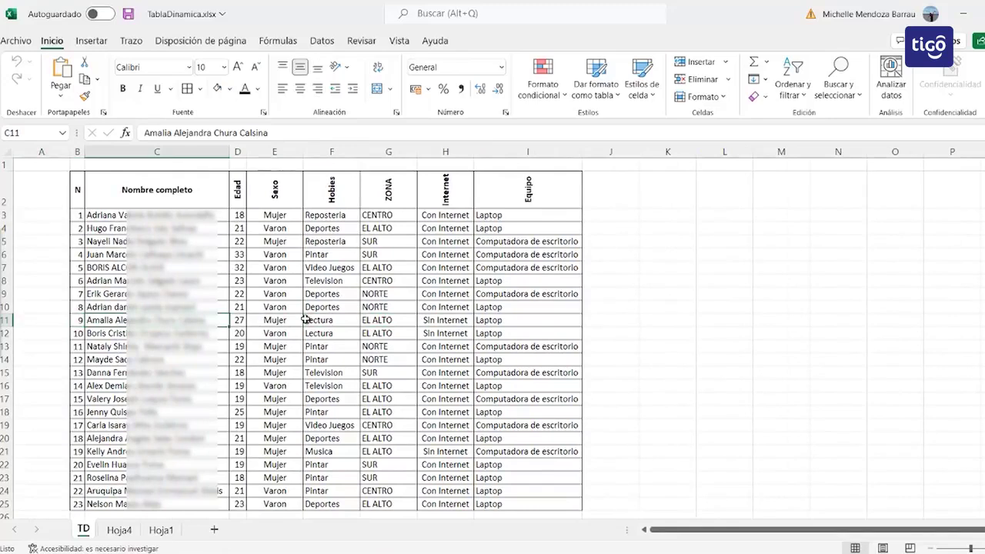
- Move up the N column and along the Sexo, ZONA and Internet headers
key("Left")
key("Up")
key("Up")
key("Up")
key("Up")
key("Up")
key("Right")
key("Up")
key("Up")
key("Right")
key("Right")
key("Up")
key("Up")
key("Right")
key("Right")
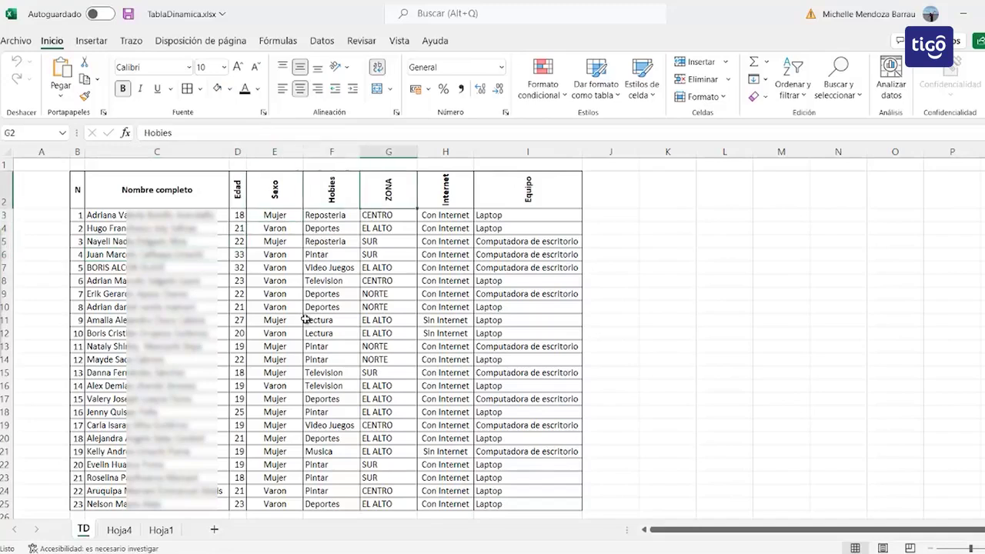
key("Right")
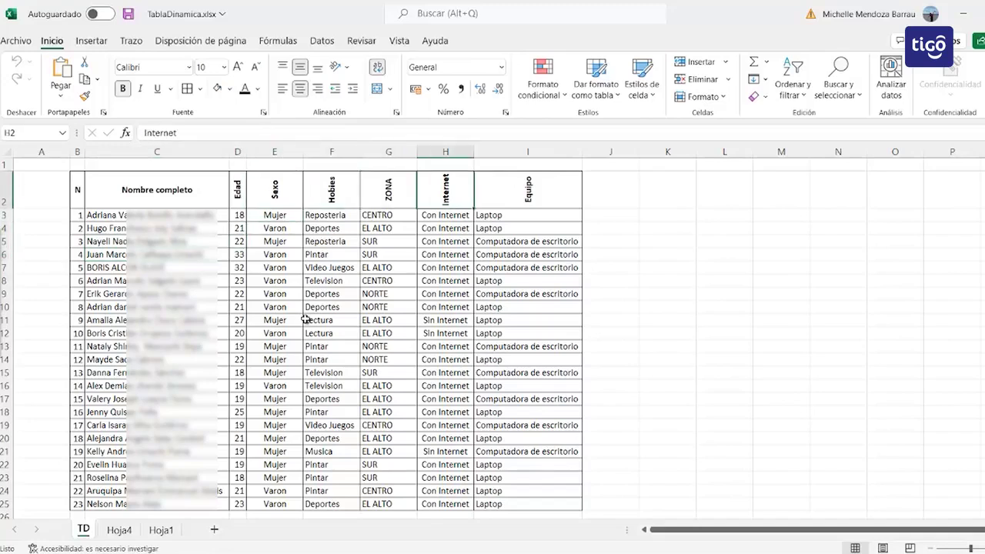
key("Right")
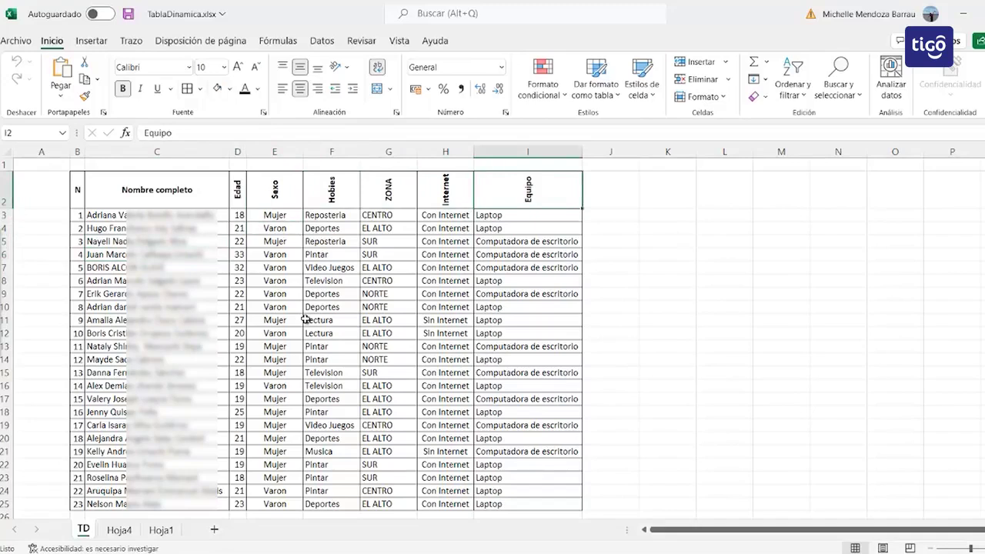
key("Left")
key("Left")
key("Left")
key("Left")
key("Down")
key("Left")
key("Right")
key("Right")
key("Right")
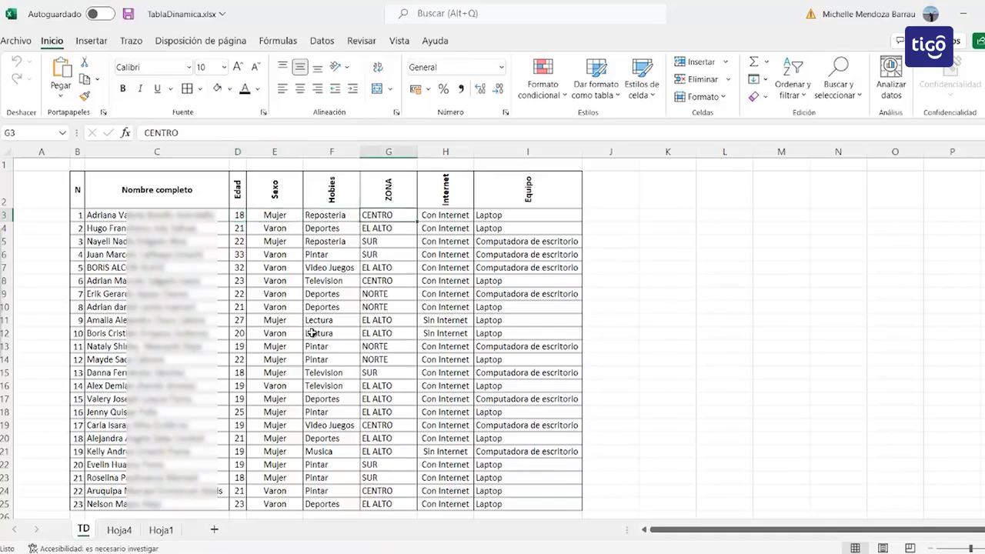
- Select a cell inside the survey data and press Ctrl+T to propose table range B2:I25
left_click(312, 333)
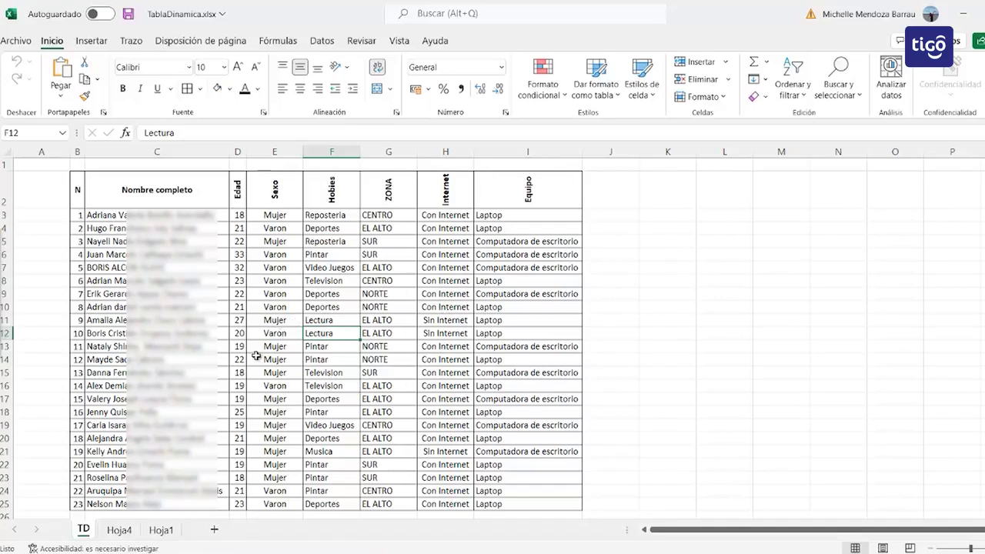
left_click(287, 347)
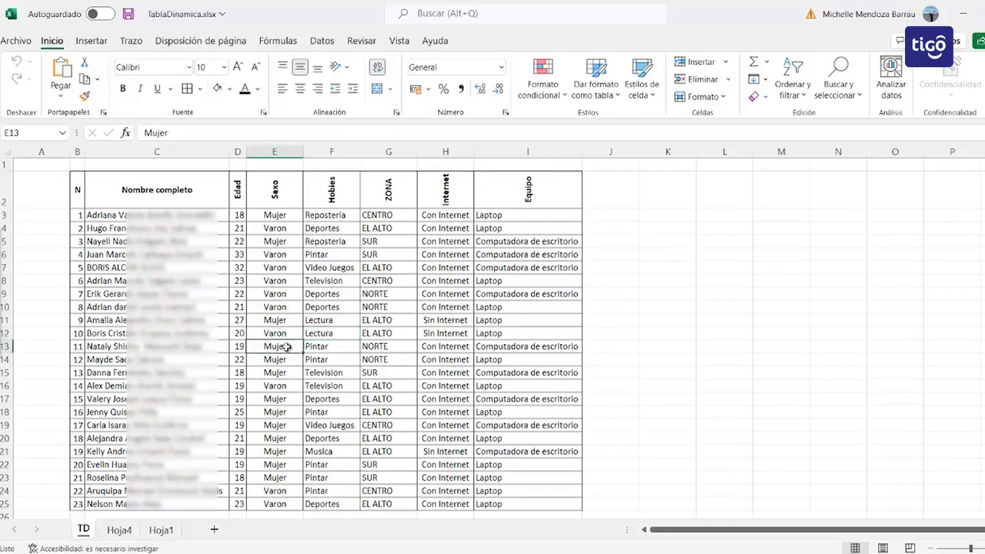
key("ctrl+t")
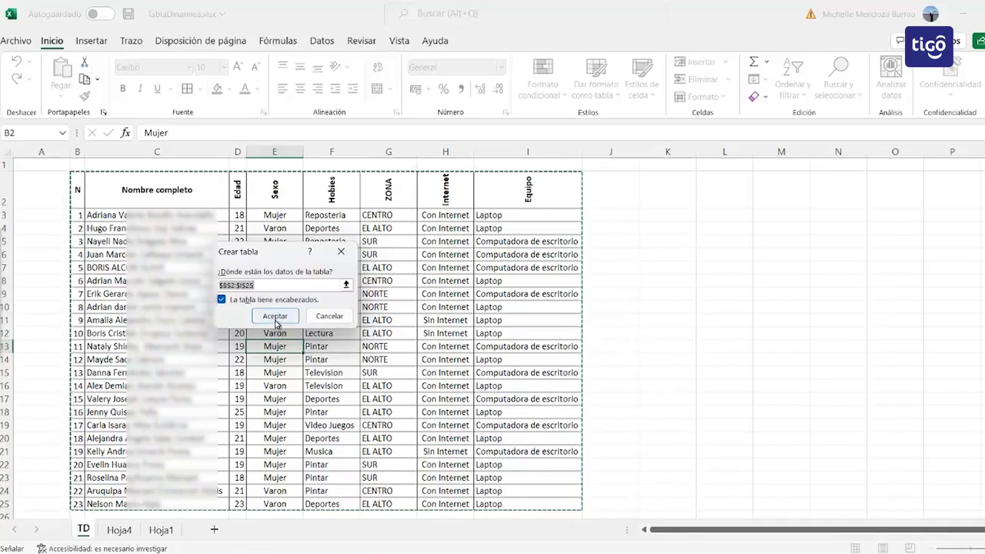
- Accept the Crear tabla dialog with headers kept, creating table Tabla3 from B2:I25
left_click(275, 316)
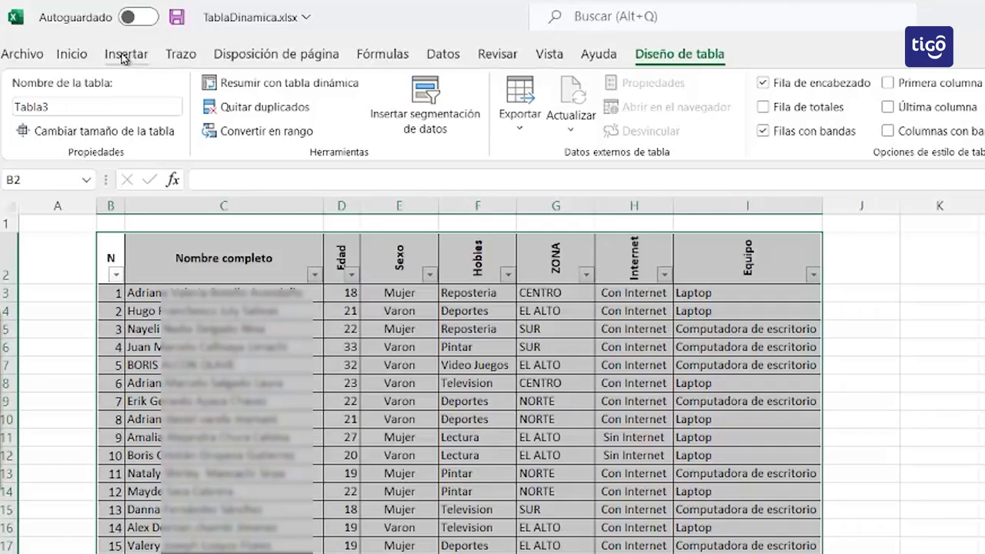
- Open Tablas dinámicas recomendadas from the Insertar ribbon, previewing Suma de Edad por ZONA
left_click(123, 56)
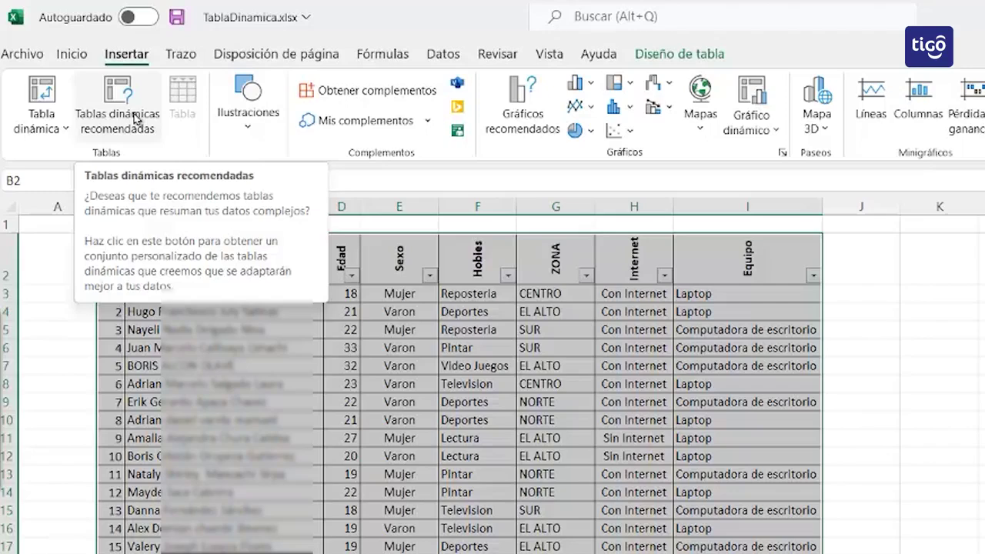
left_click(134, 117)
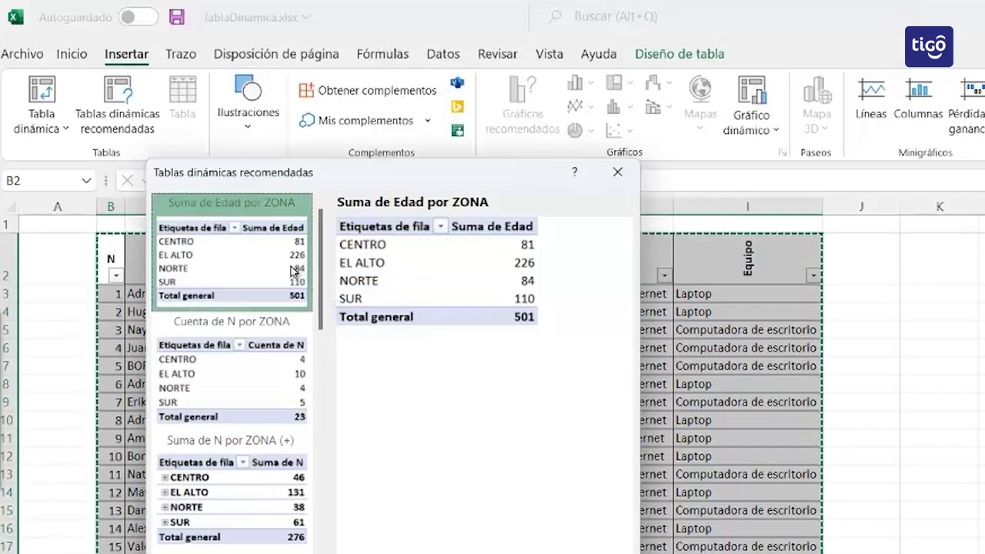
- Preview the ZONA, Sexo/Equipo and Equipo/Internet pivot suggestions, then cancel without creating one
left_click(255, 375)
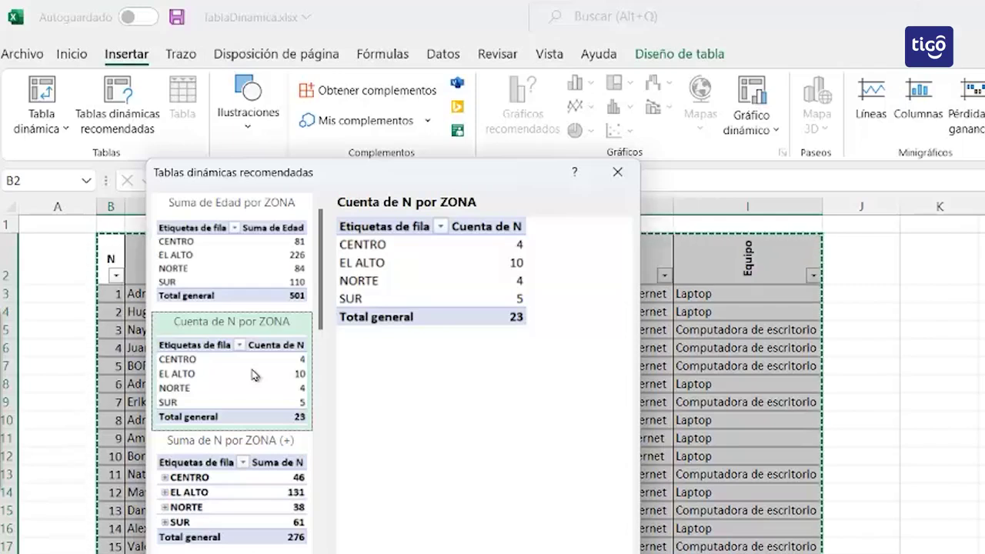
left_click(239, 487)
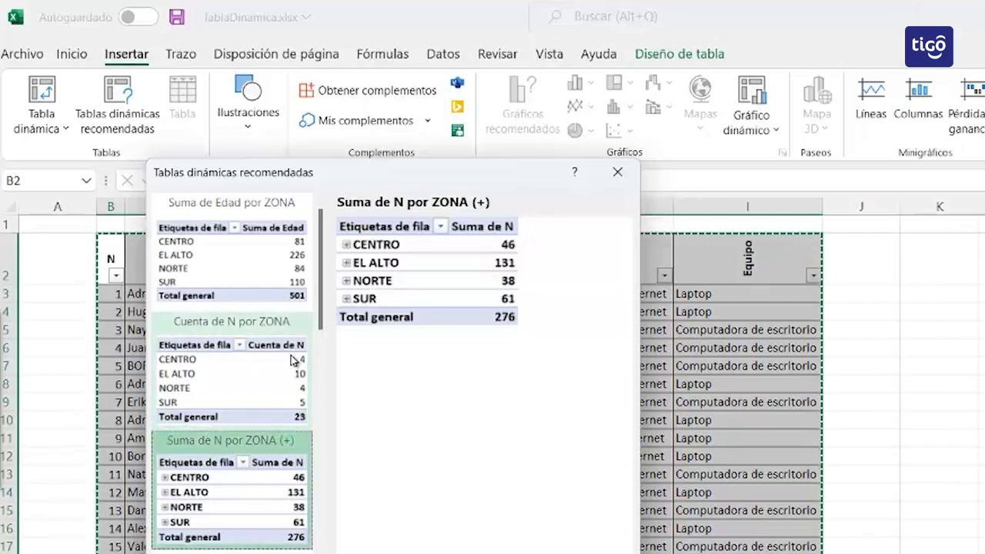
left_click_drag(322, 321, 315, 397)
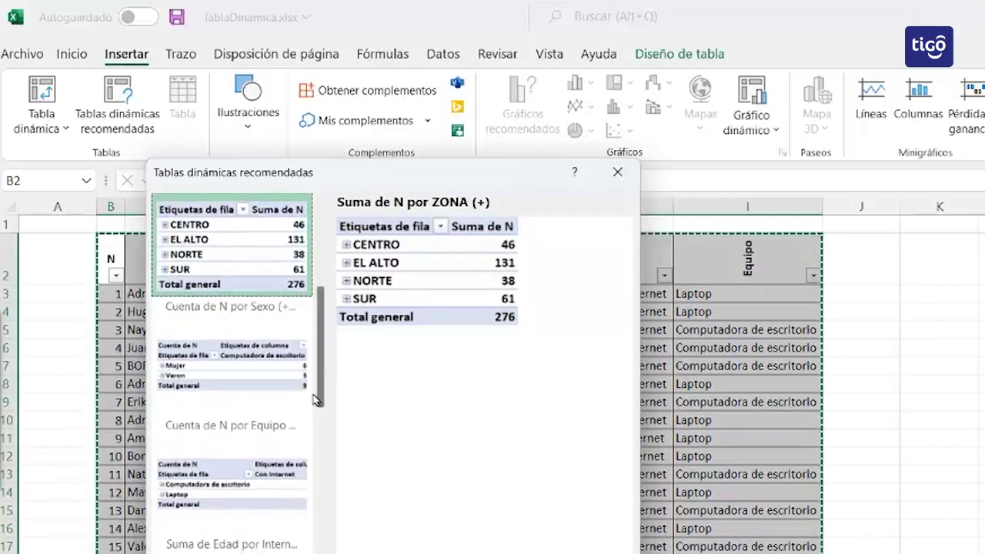
left_click(260, 373)
left_click(254, 481)
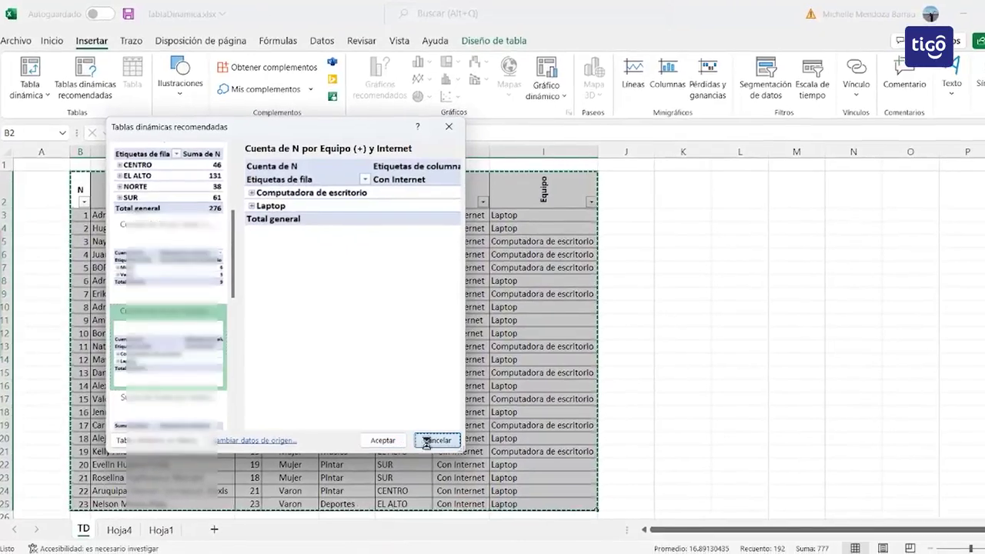
left_click(428, 443)
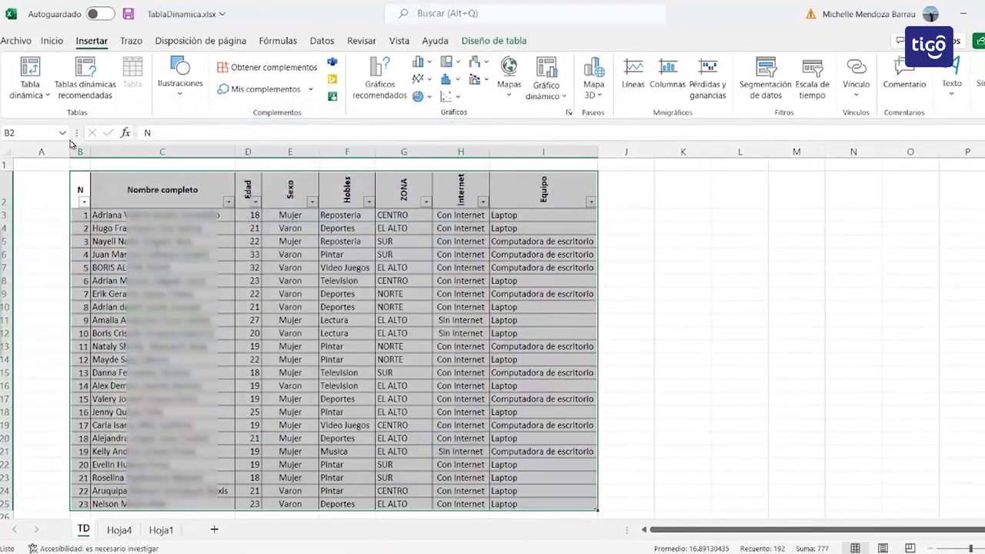
- Insert a pivot table from the survey table onto new sheet Hoja5 (TablaDinámica5)
left_click(27, 93)
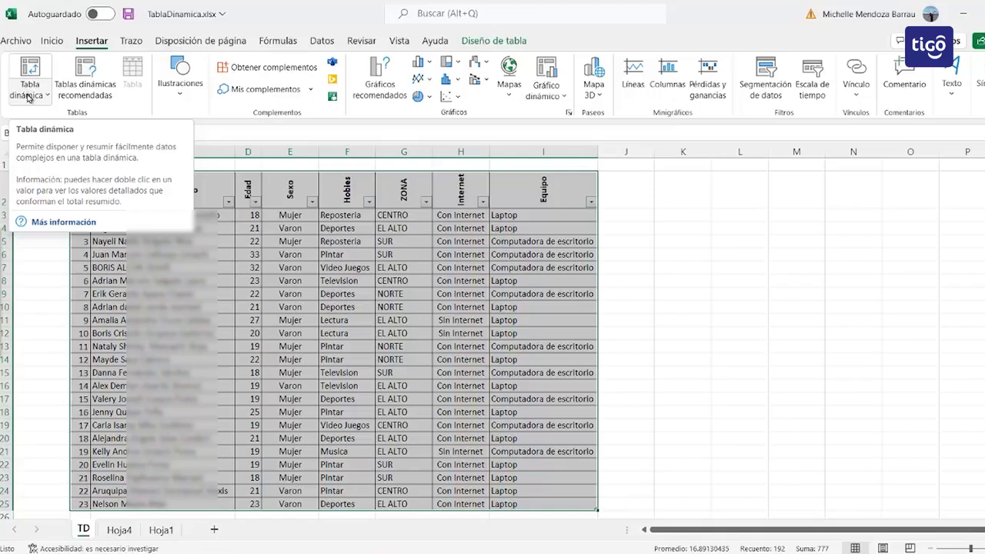
left_click(27, 95)
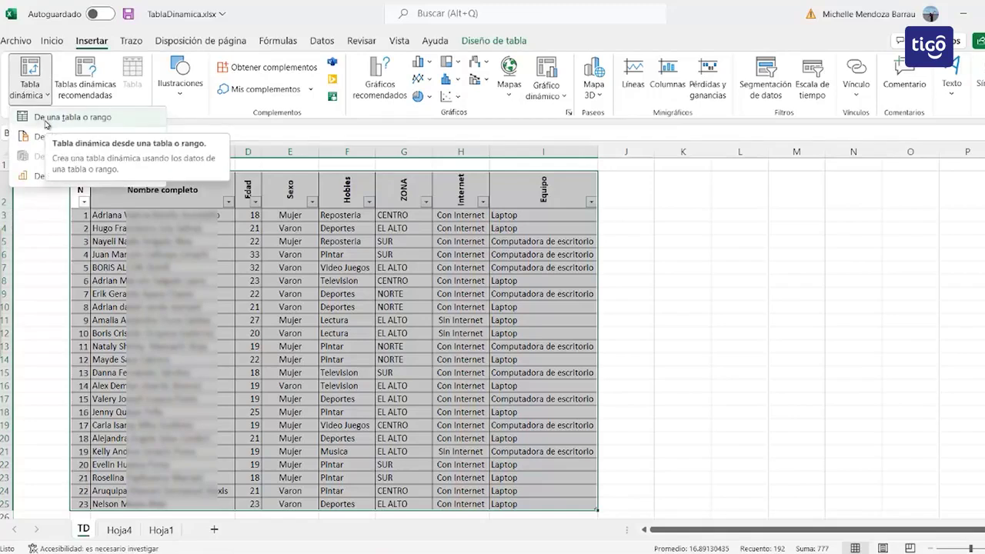
left_click(46, 119)
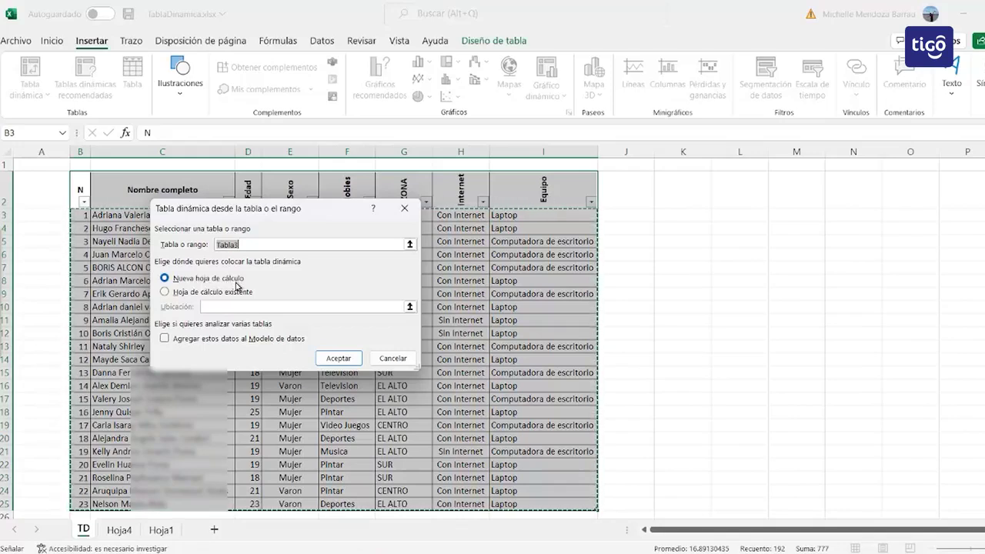
left_click(333, 359)
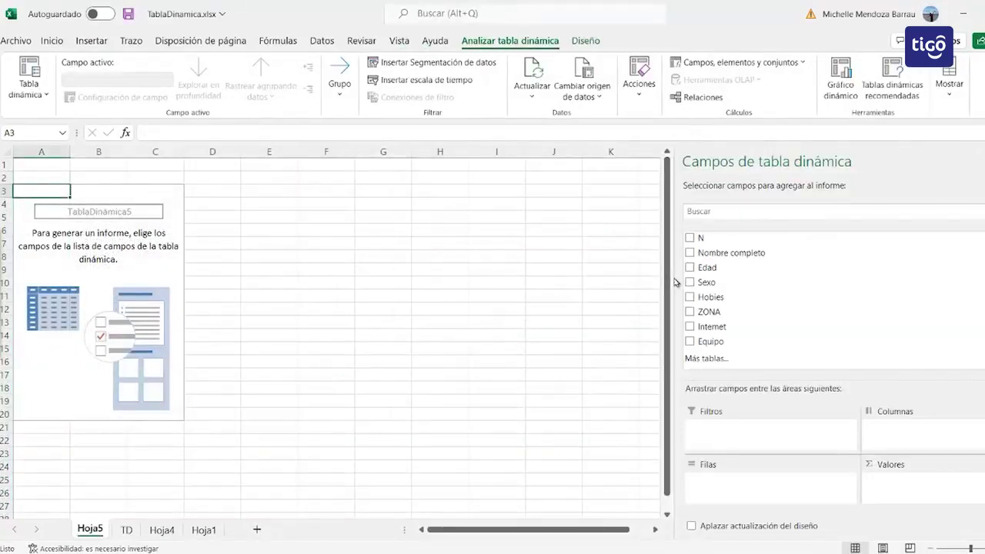
- Widen the PivotTable Fields pane leftward and switch to the TD data sheet
left_click_drag(674, 281, 601, 277)
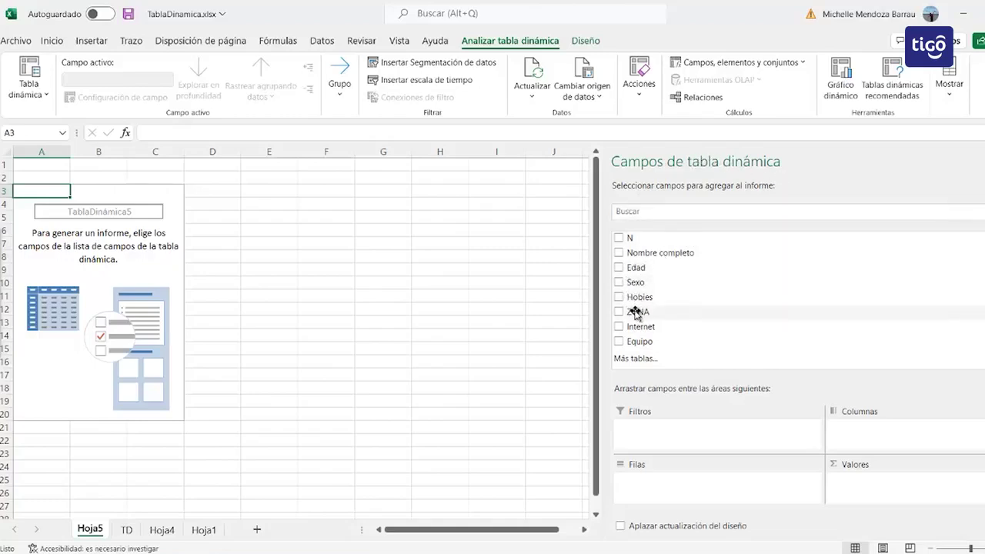
left_click(125, 530)
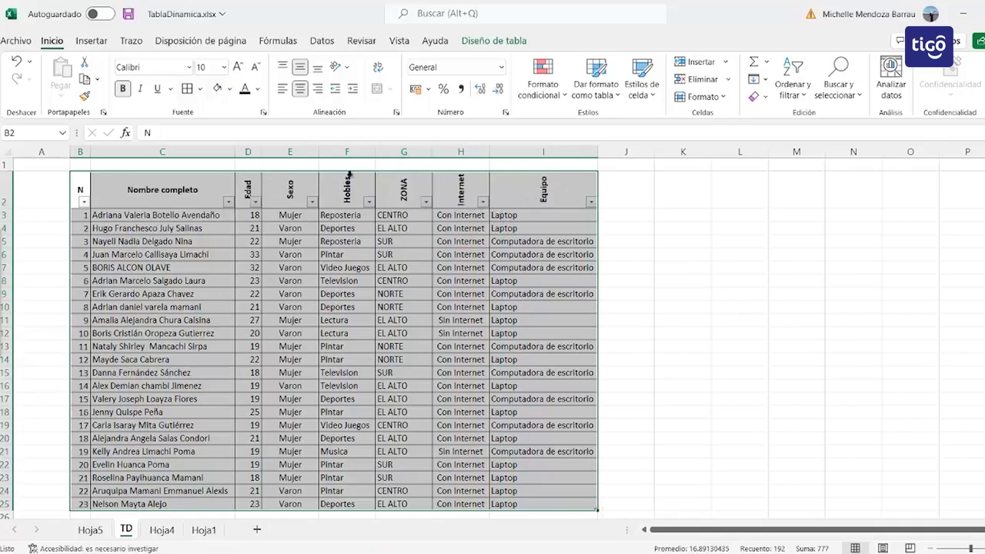
- On Hoja5, enlarge the pane's layout areas and add Edad, showing Suma de Edad 501
left_click(88, 531)
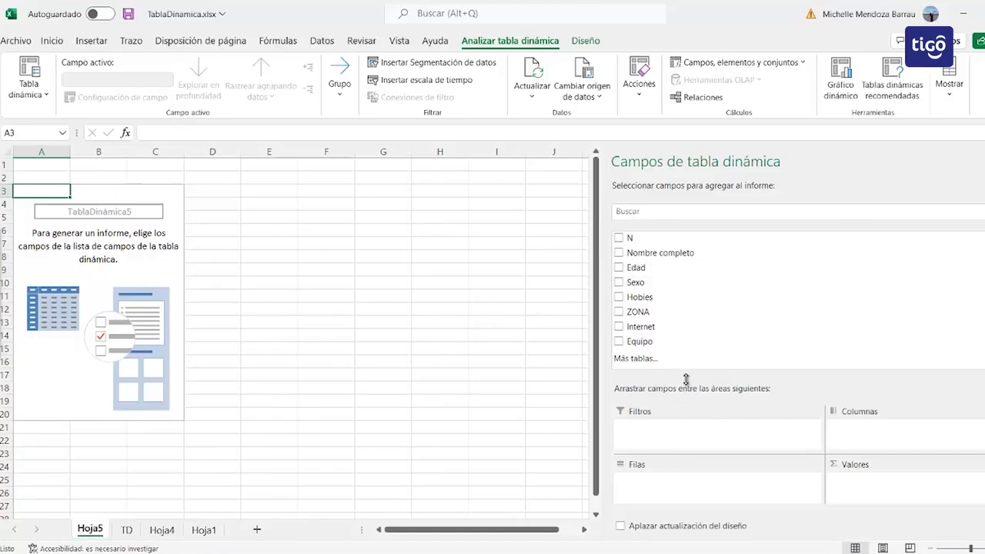
left_click_drag(686, 373, 687, 328)
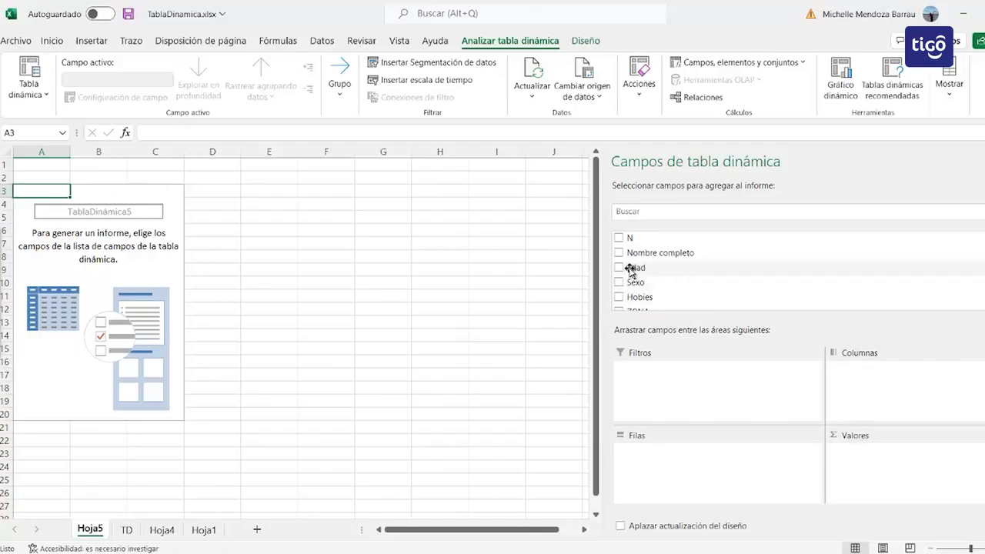
left_click(621, 267)
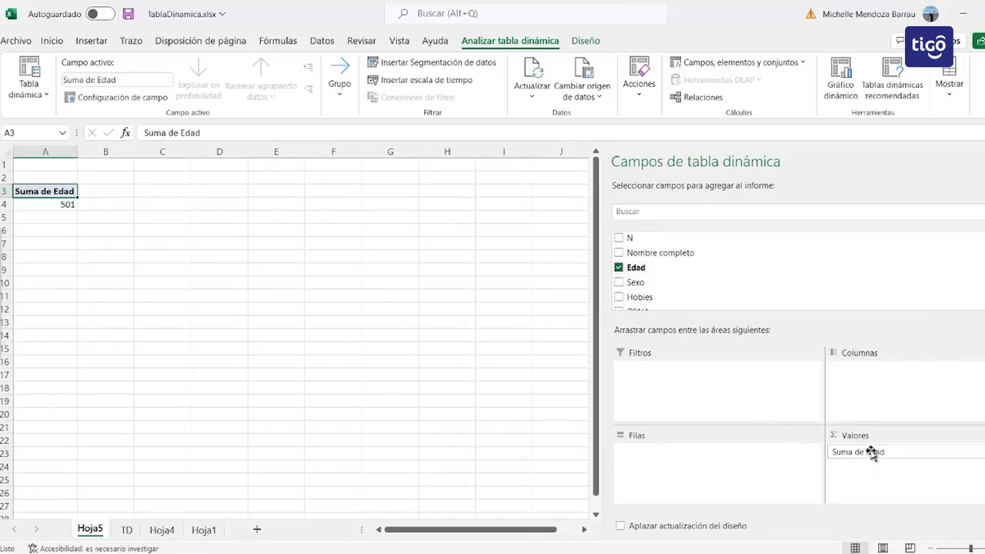
- Adjust Edad in the Values area so Hoja5 shows only Suma de Edad totalling 501
mouse_move(873, 452)
left_mouse_down()
mouse_move(745, 453)
mouse_move(886, 455)
left_mouse_up()
- Change the Edad value field summary to Contar números, giving Cuenta de Edad 23
left_click(982, 452)
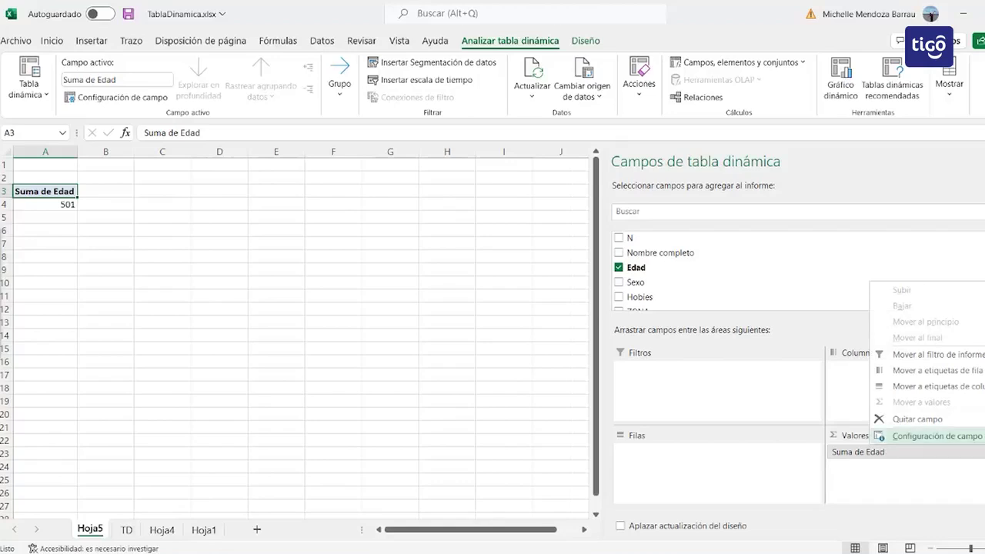
left_click(973, 437)
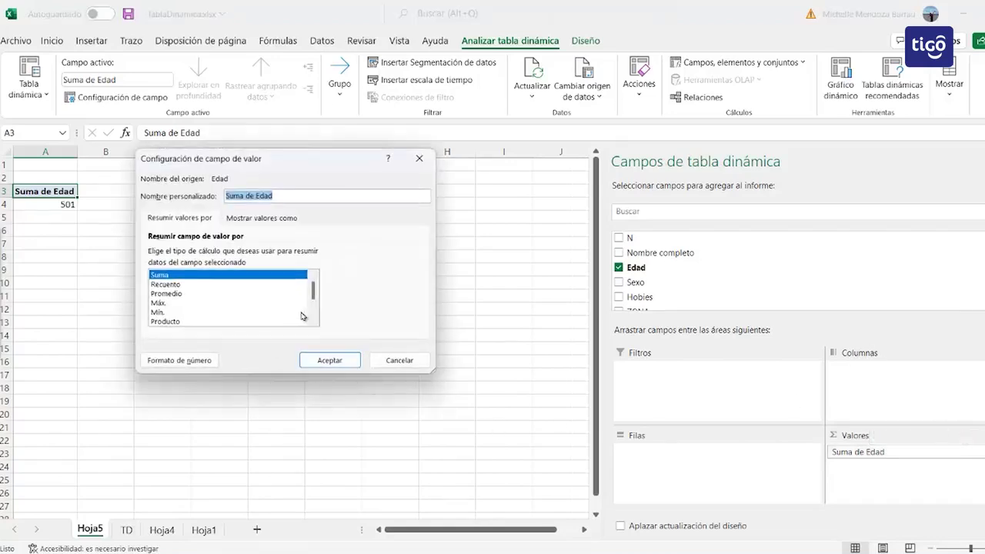
scroll(316, 318, "down", 2)
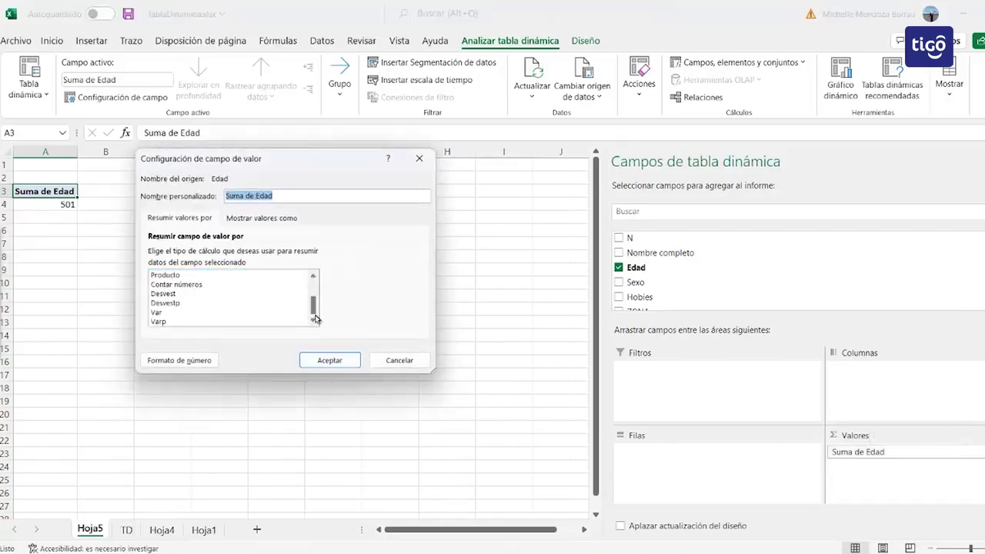
left_click(196, 293)
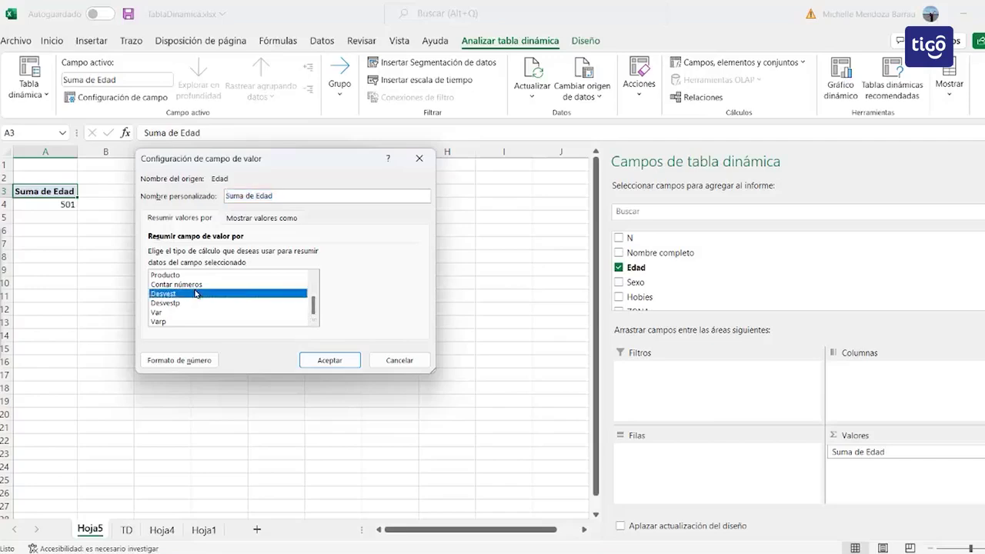
left_click(197, 285)
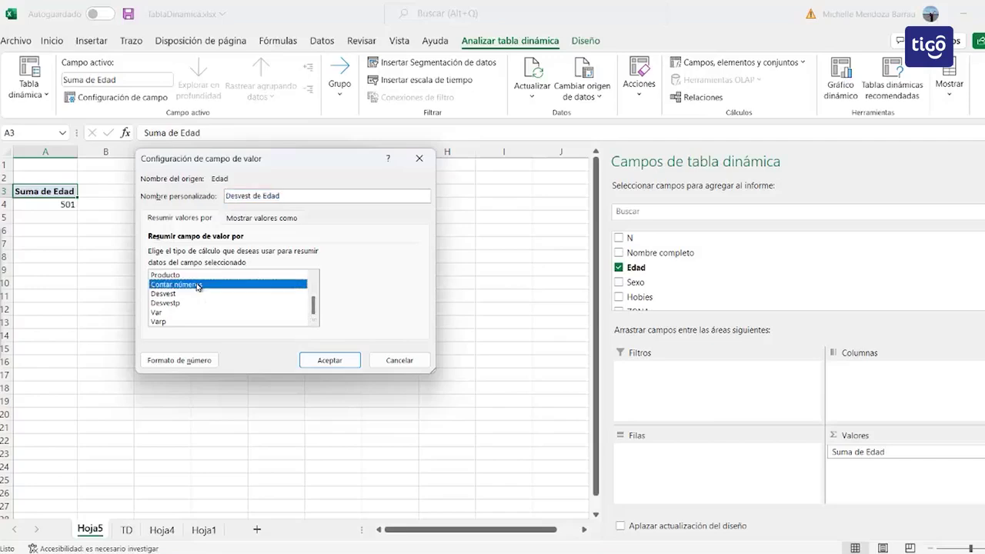
left_click(326, 358)
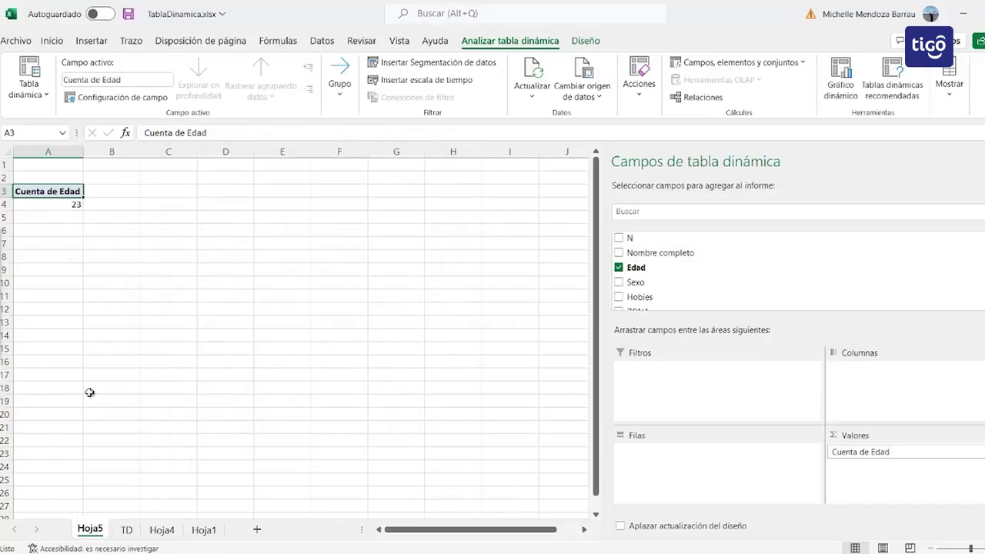
- Add Sexo as the pivot's row field on Hoja5, giving Mujer 13 and Varon 10
left_click(127, 530)
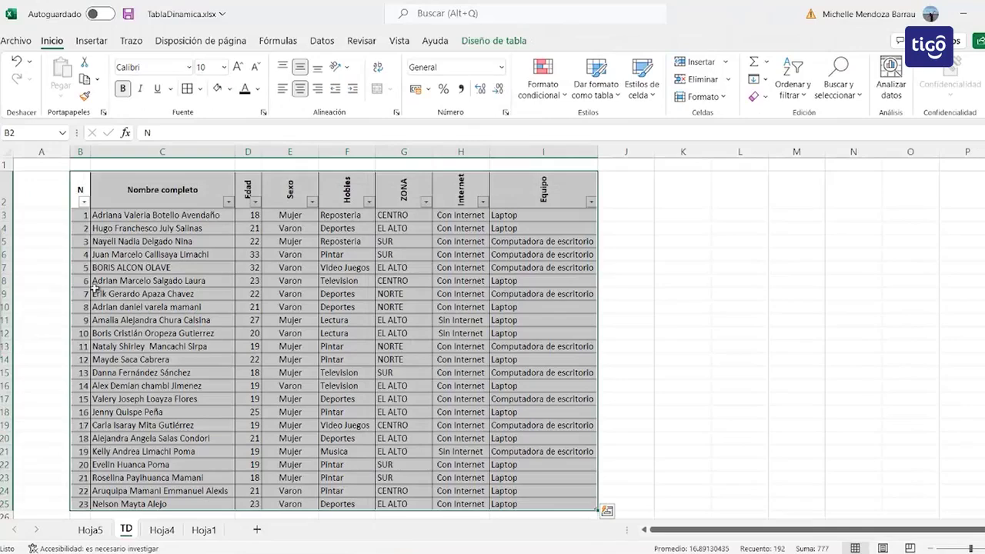
left_click(90, 531)
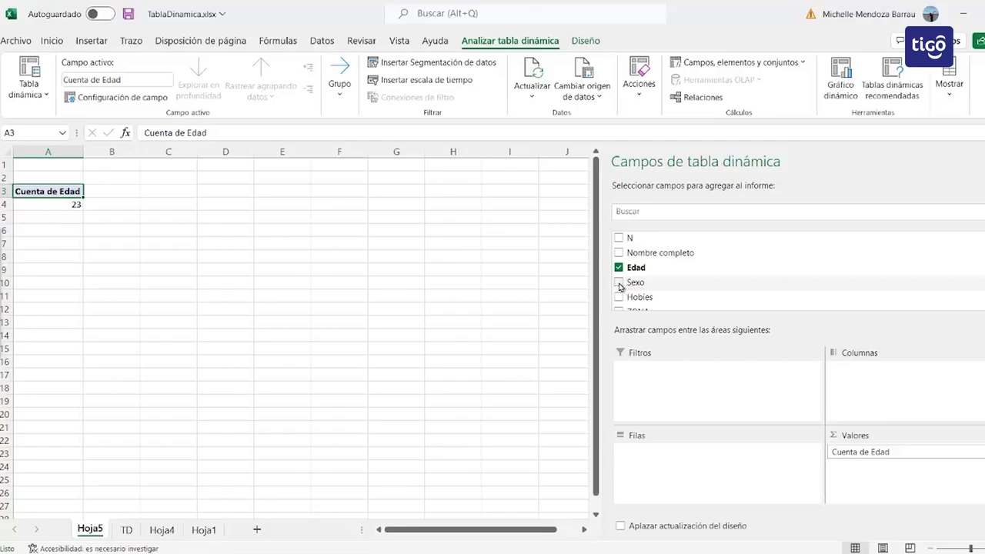
left_click(620, 285)
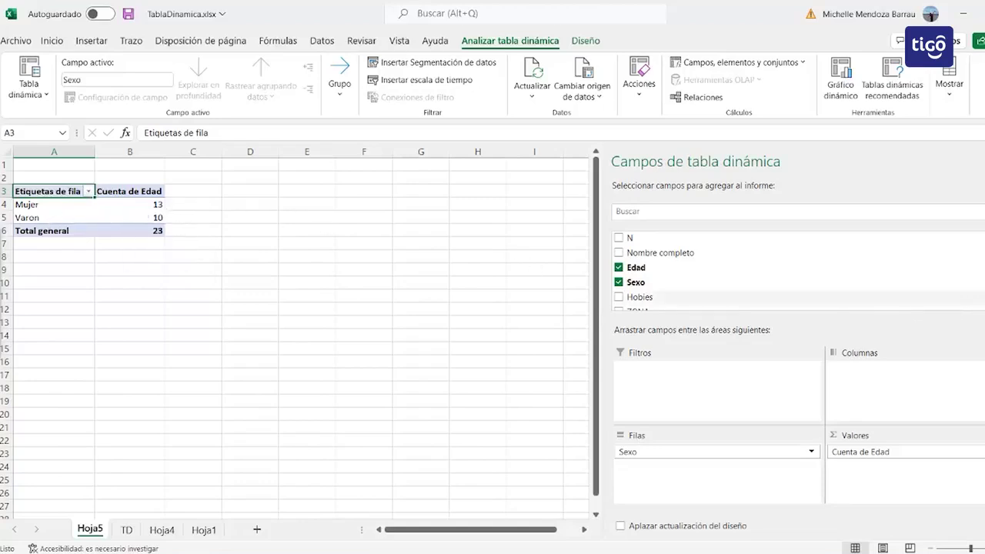
scroll(770, 274, "down", 1)
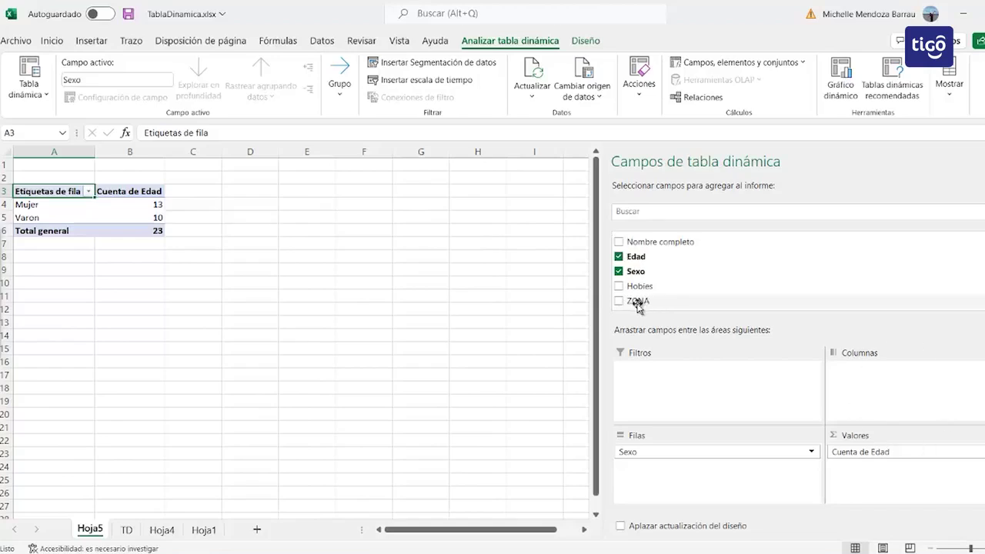
- Place ZONA in Columnas so counts split into CENTRO 4, EL ALTO 10, NORTE 4, SUR 5
left_click_drag(635, 305, 651, 303)
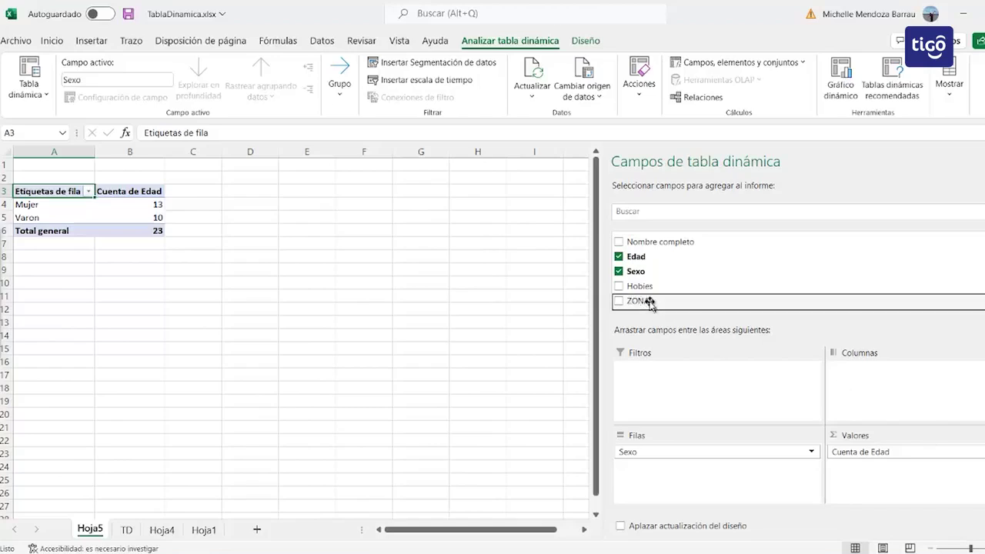
left_click_drag(652, 304, 856, 387)
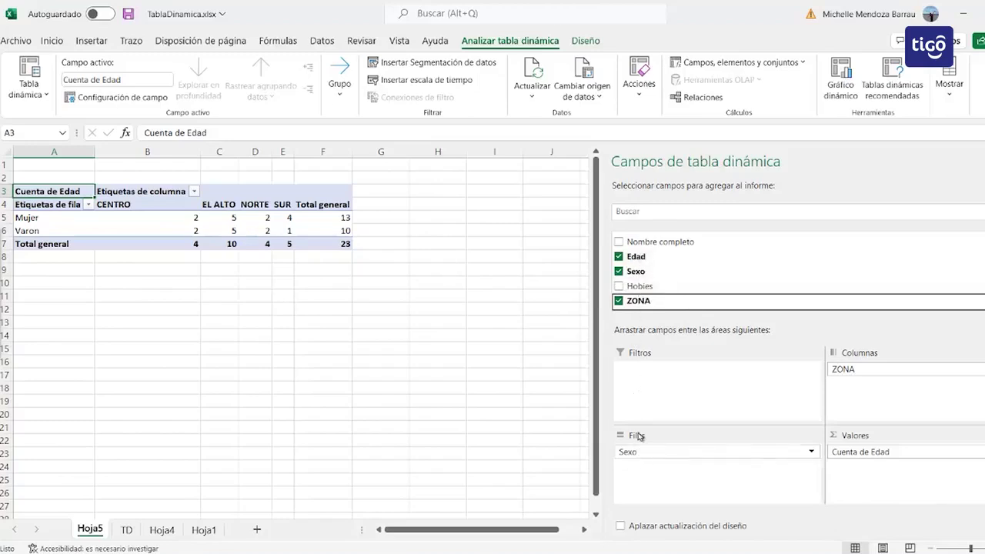
left_click(638, 258)
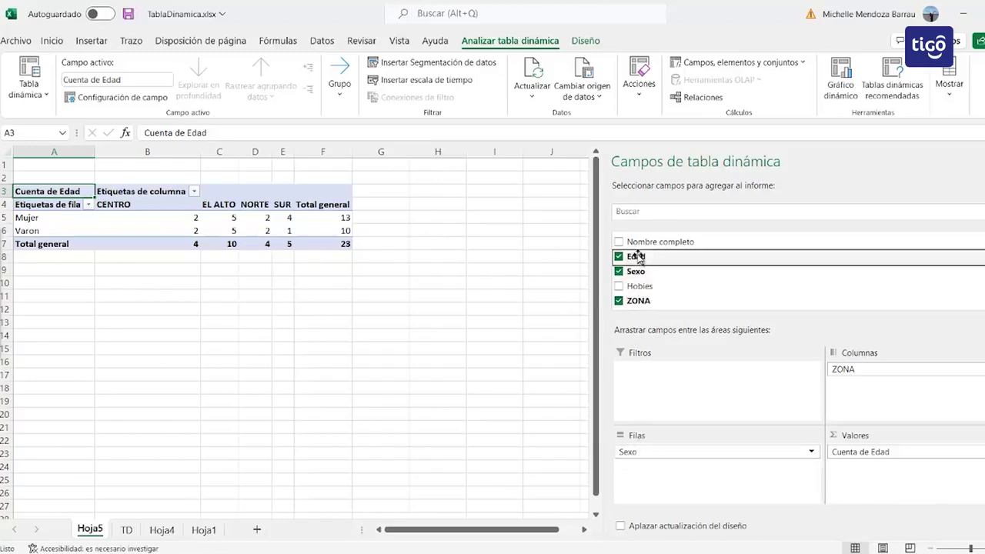
- Add Edad to Filas beneath Sexo, listing per-age counts for Mujer and Varon
left_click_drag(638, 257, 631, 468)
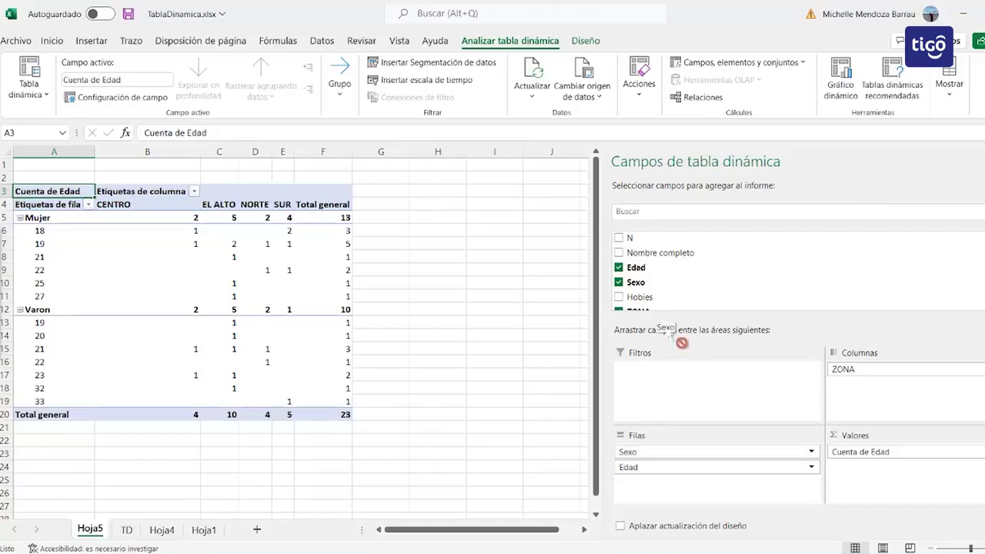
- Add Internet below ZONA in Columnas, splitting each zone into Con and Sin Internet
scroll(666, 304, "down", 2)
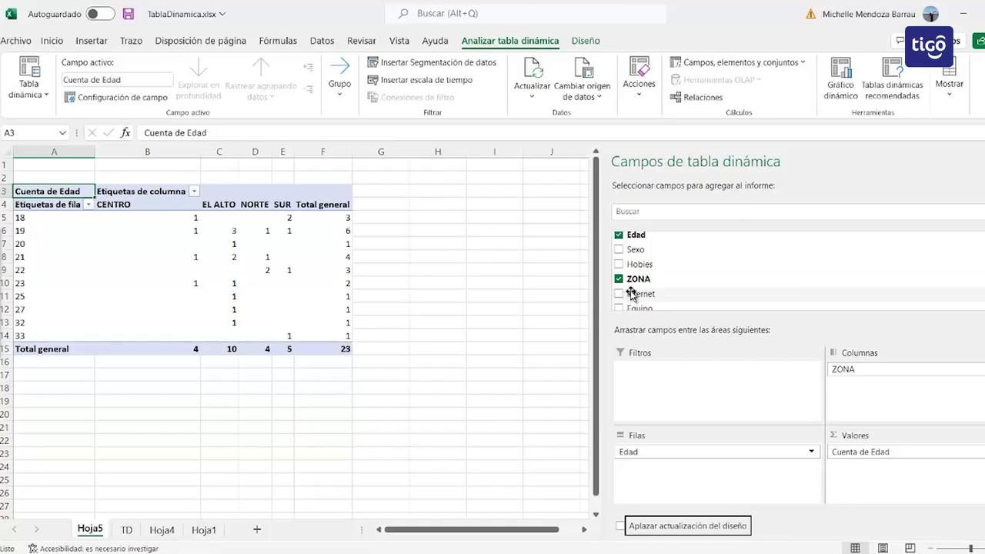
left_click_drag(632, 294, 873, 392)
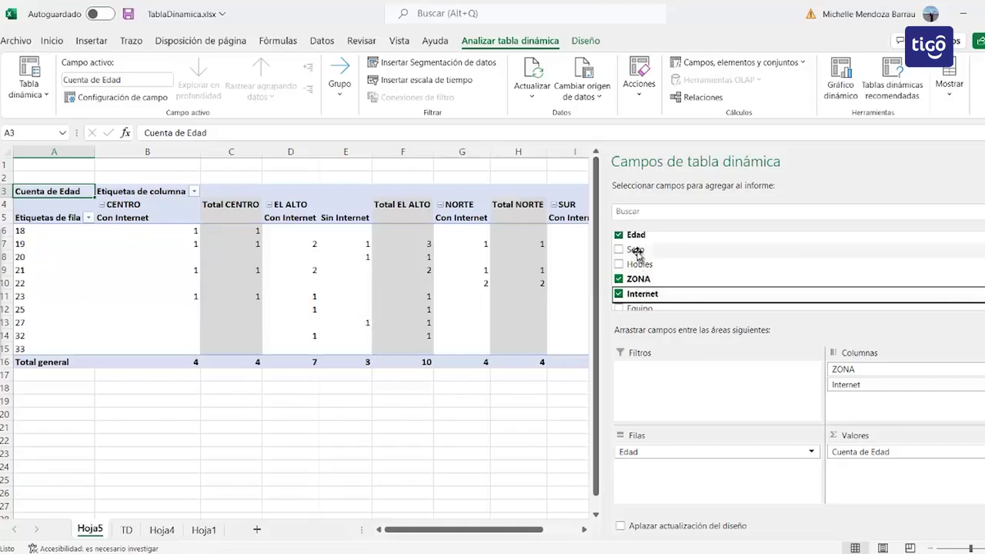
mouse_move(637, 251)
left_mouse_down()
mouse_move(632, 465)
mouse_move(651, 288)
mouse_move(640, 266)
left_mouse_up()
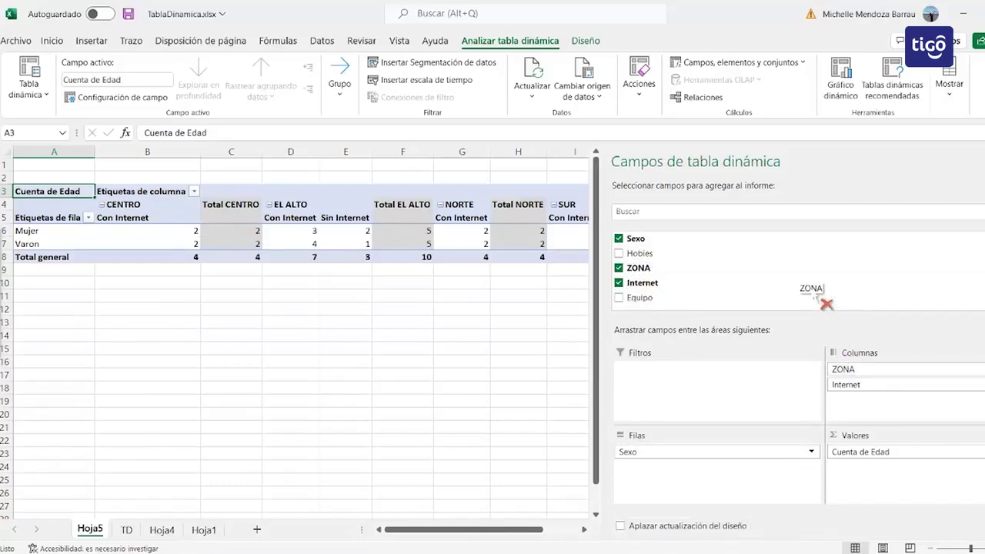
- Remove ZONA from Columnas, leaving Sexo against Con Internet 20 and Sin Internet 3, total 23
left_click_drag(853, 377, 809, 286)
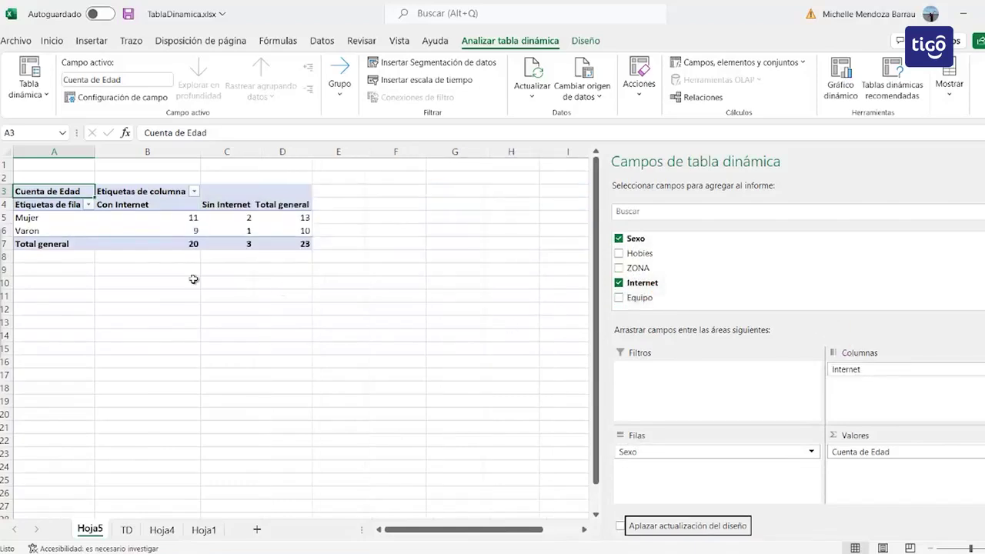